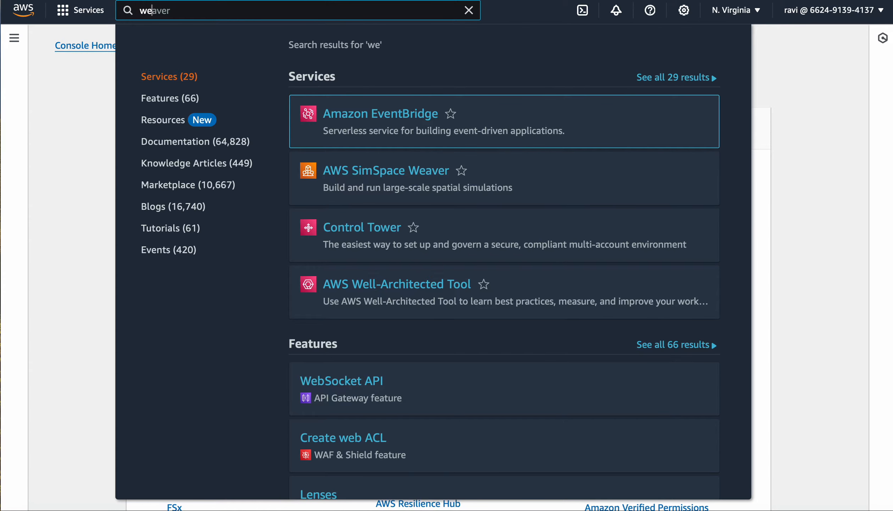
- Search the services for "waf" and open the AWS WAF web ACLs page
key("BackSpace")
type("af")
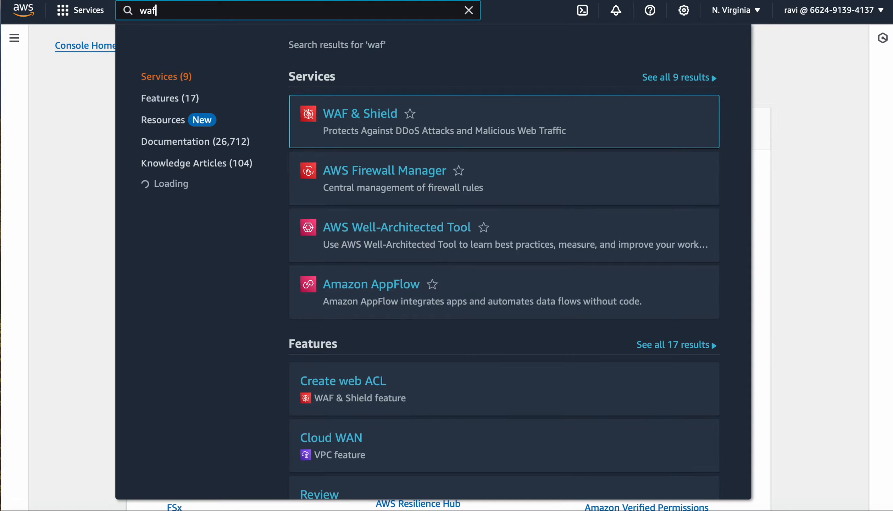
mouse_move(371, 106)
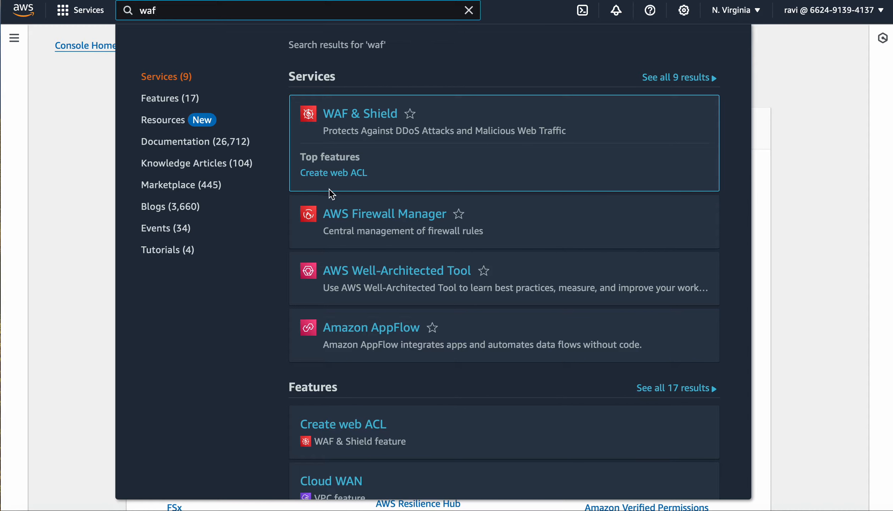
left_click(339, 186)
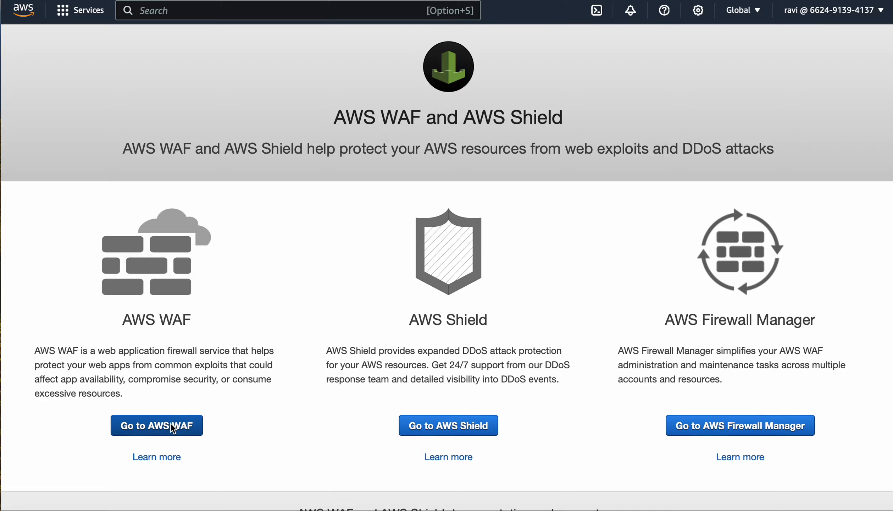
left_click(170, 425)
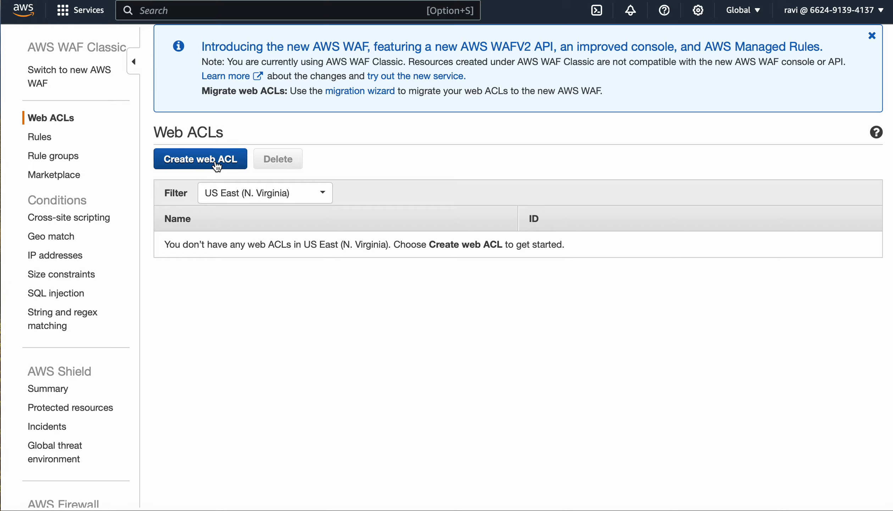
- Start a web ACL named mrt with Application load balancer as the resource type and proceed to creating conditions
left_click(216, 166)
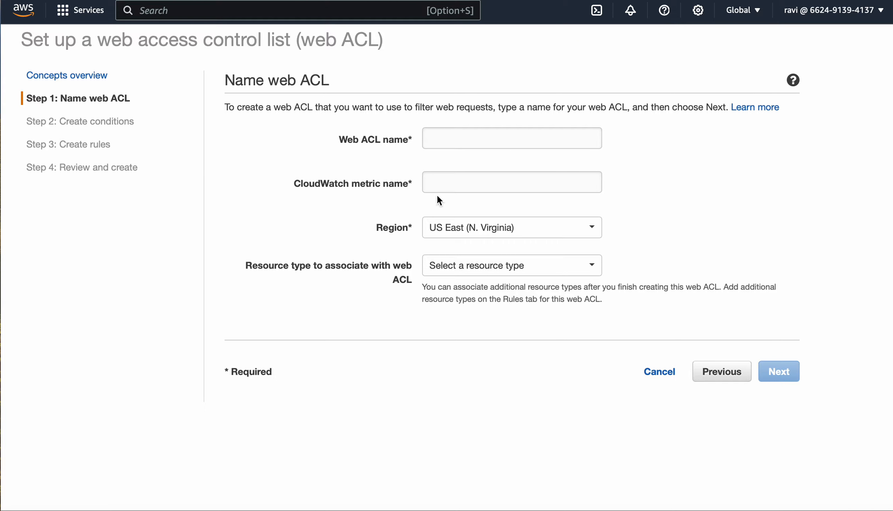
left_click(482, 143)
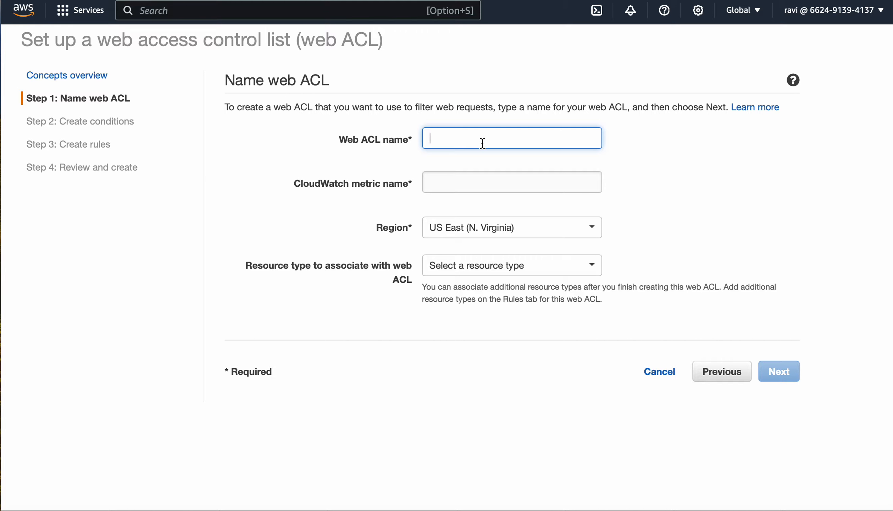
type("mrt")
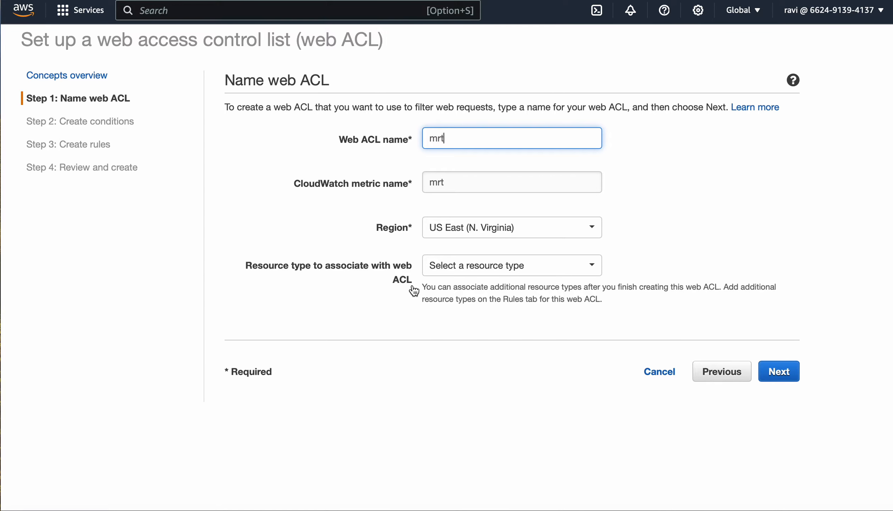
left_click(474, 266)
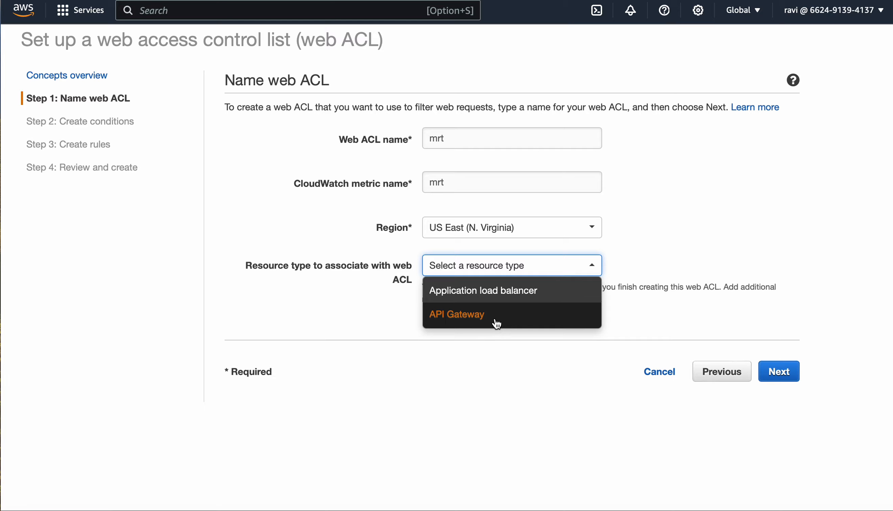
left_click(534, 298)
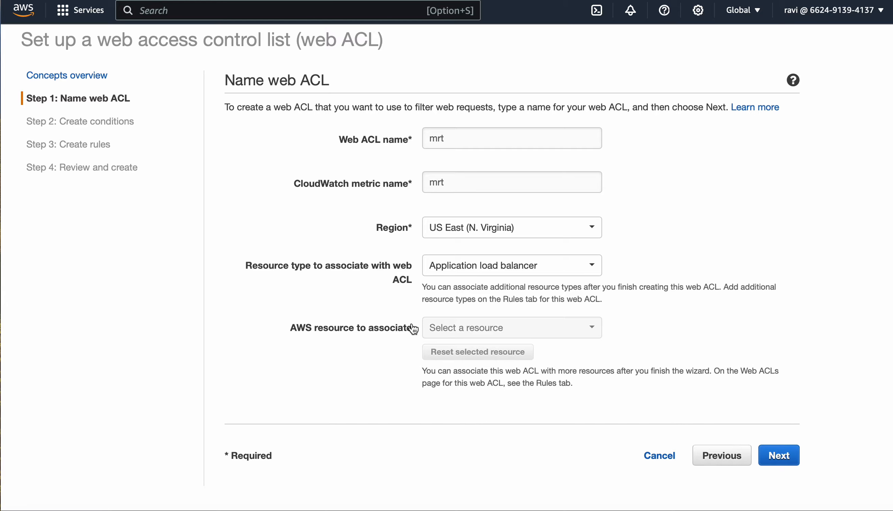
left_click(475, 275)
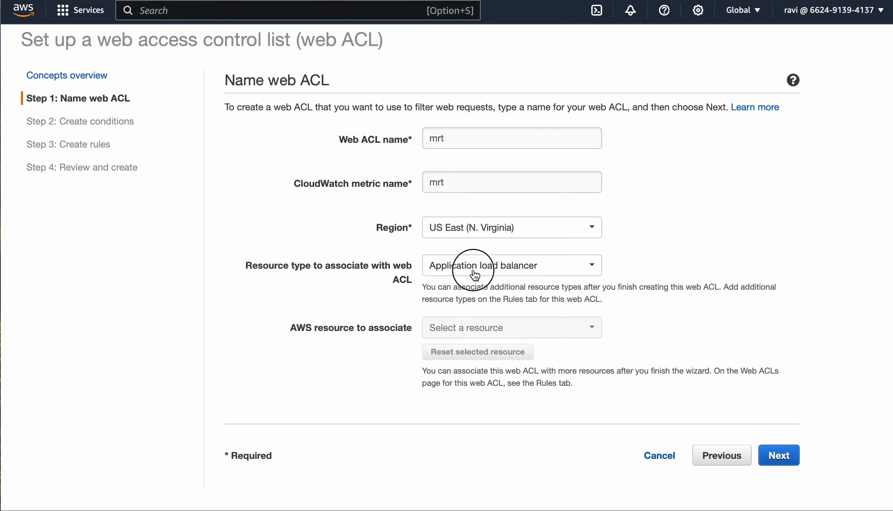
left_click(483, 46)
left_click(773, 455)
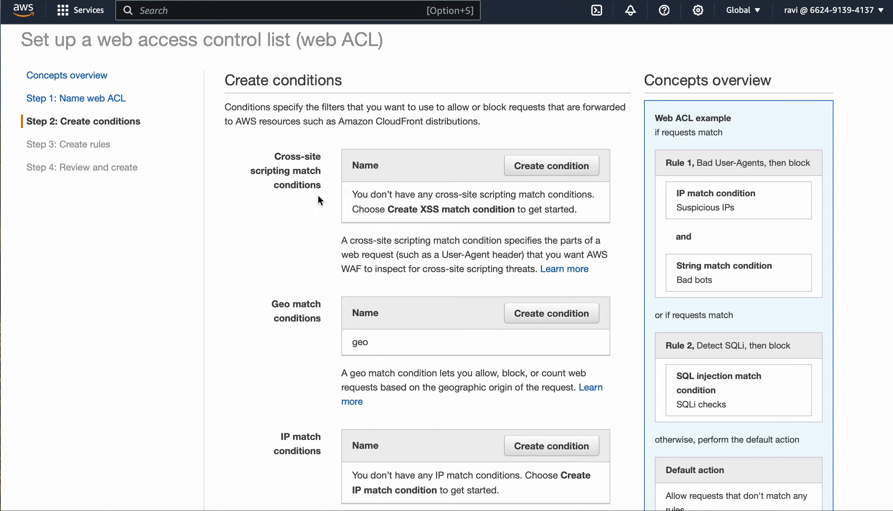
- Review the match condition types available for the web ACL
scroll(319, 200, "down", 3)
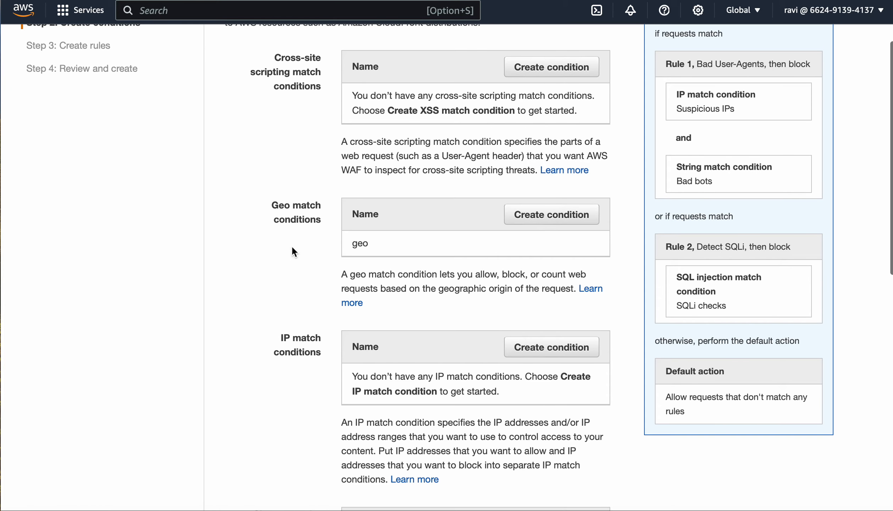
scroll(316, 252, "down", 3)
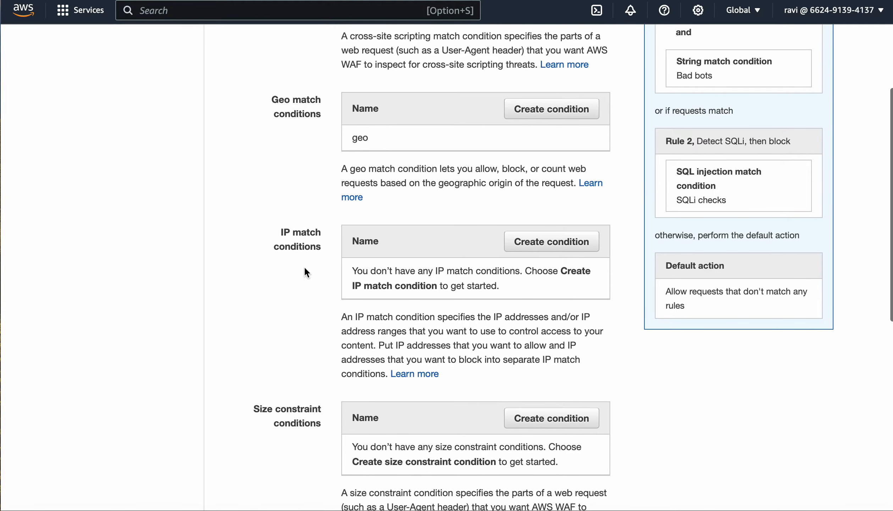
scroll(293, 222, "down", 3)
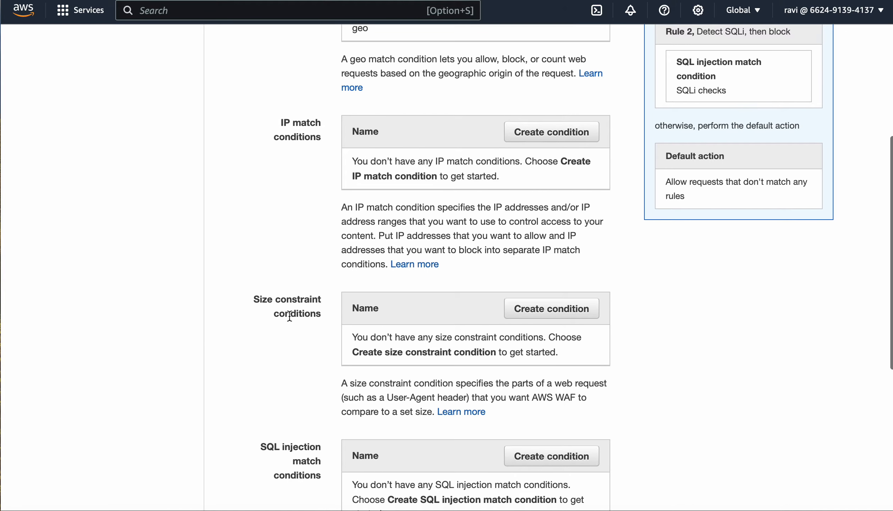
scroll(287, 389, "down", 3)
scroll(294, 372, "down", 8)
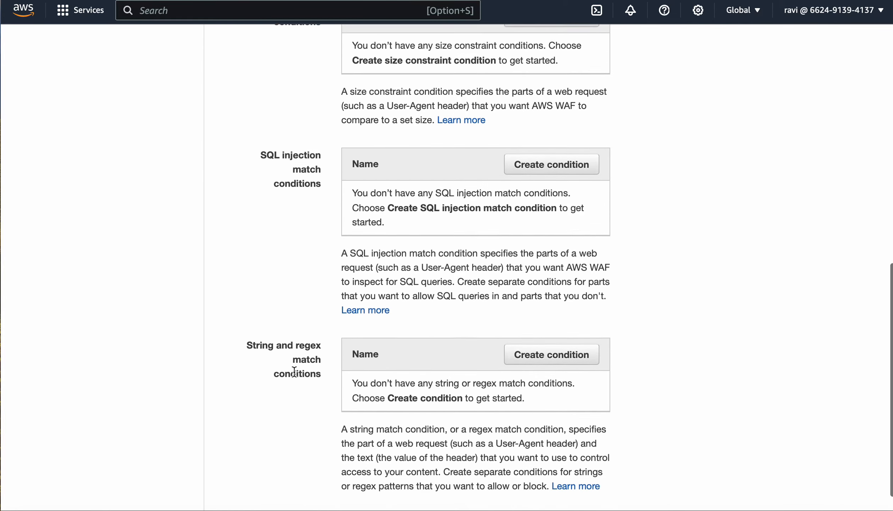
scroll(294, 371, "up", 20)
scroll(293, 376, "down", 1)
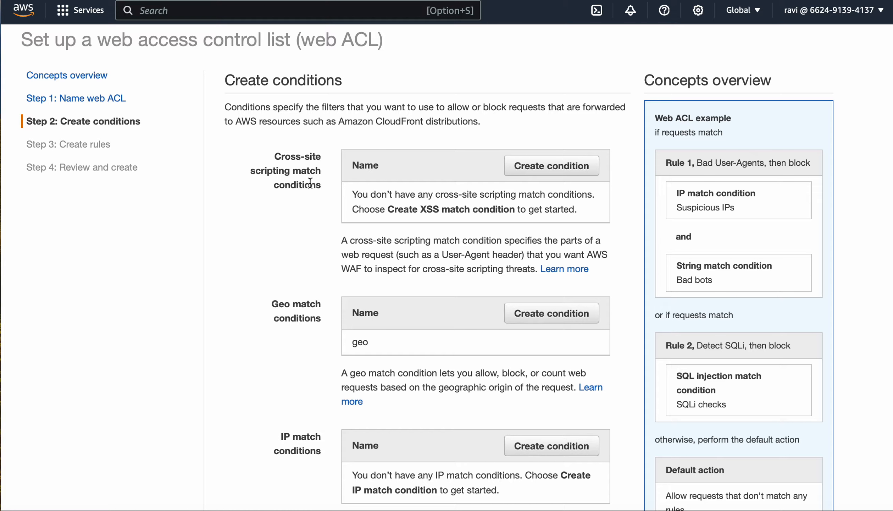
- Start a cross-site scripting match condition named mrt1 that filters on the Accept header
left_click(573, 168)
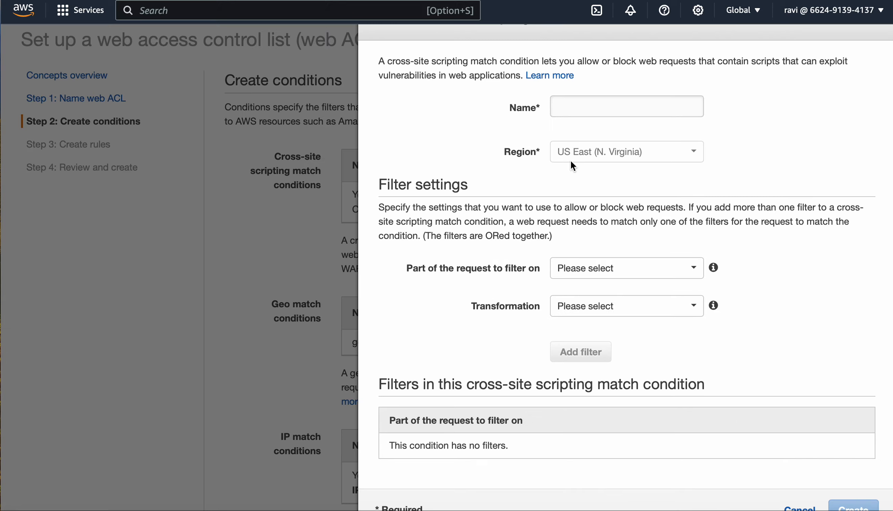
left_click(608, 112)
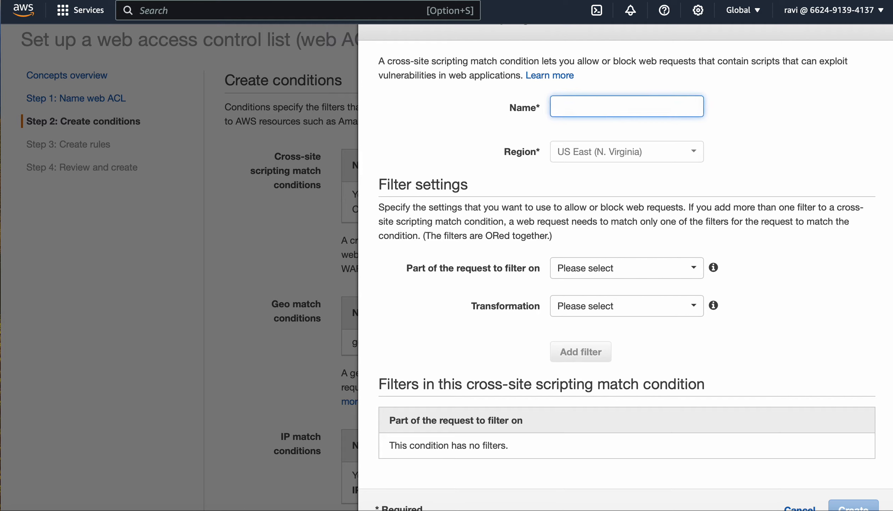
type("mrt1")
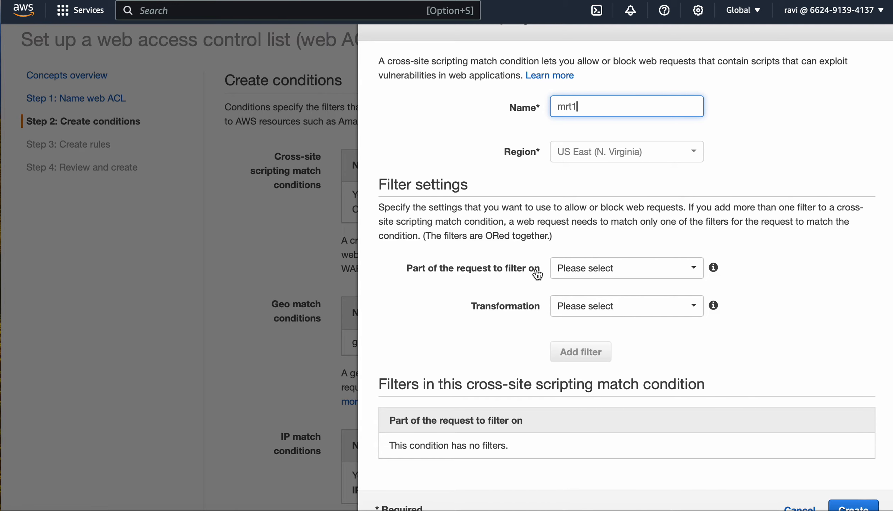
left_click(605, 273)
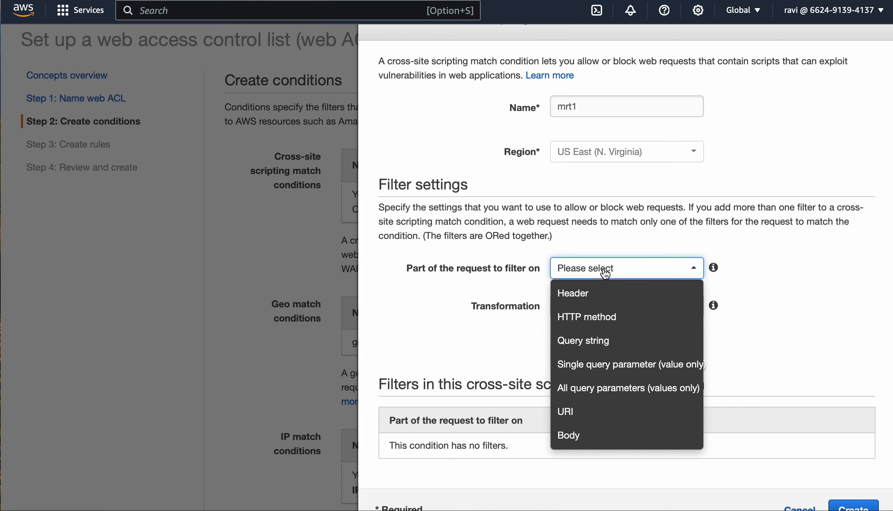
left_click(594, 300)
left_click(593, 312)
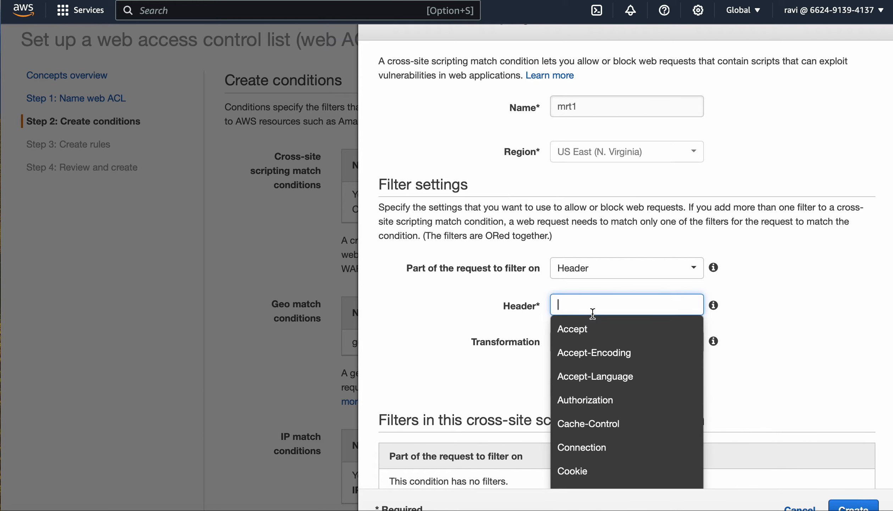
left_click(596, 337)
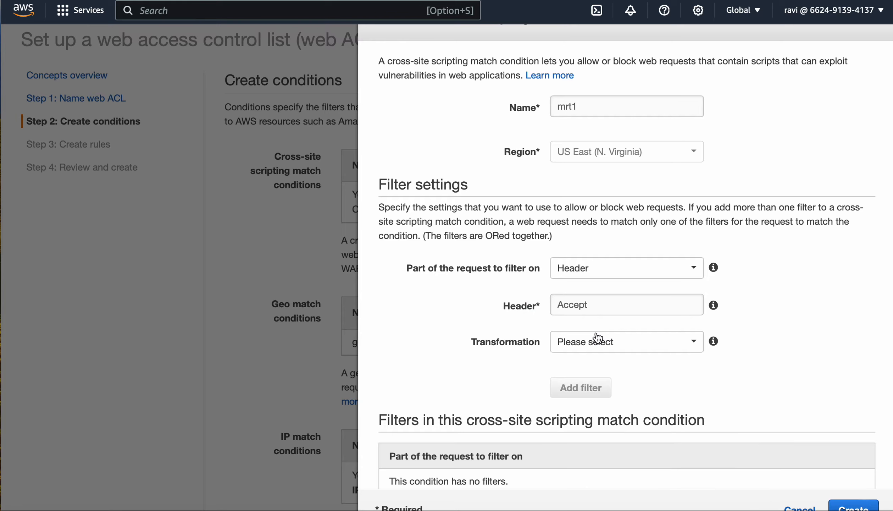
- Set the cross-site scripting filter's transformation to None, review the settings and cancel the condition
left_click(608, 344)
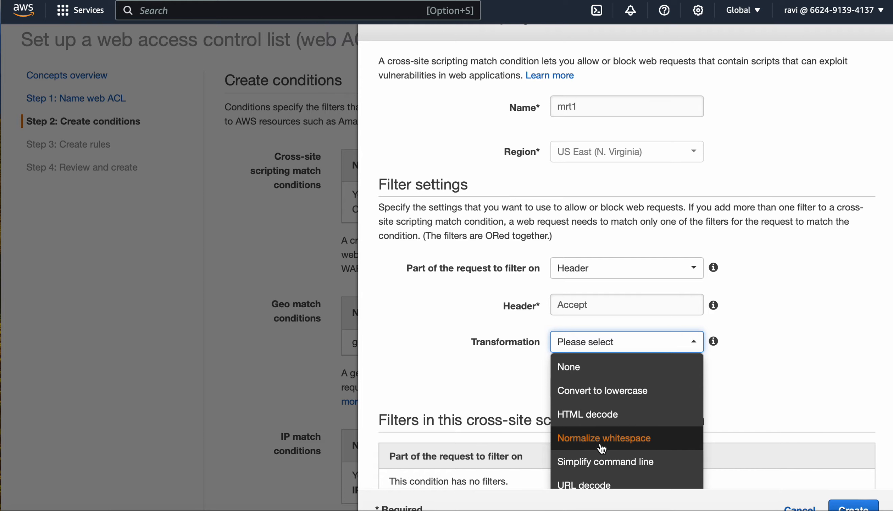
left_click(626, 373)
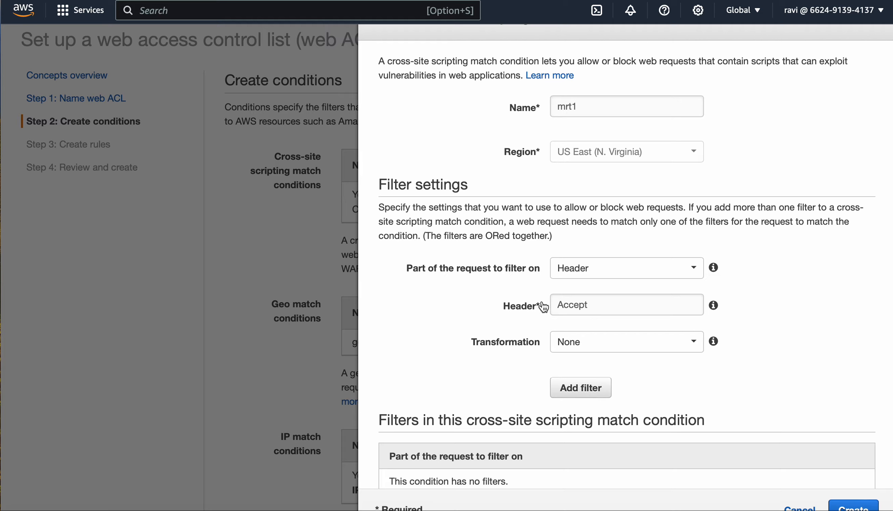
scroll(625, 363, "down", 2)
scroll(625, 364, "down", 3)
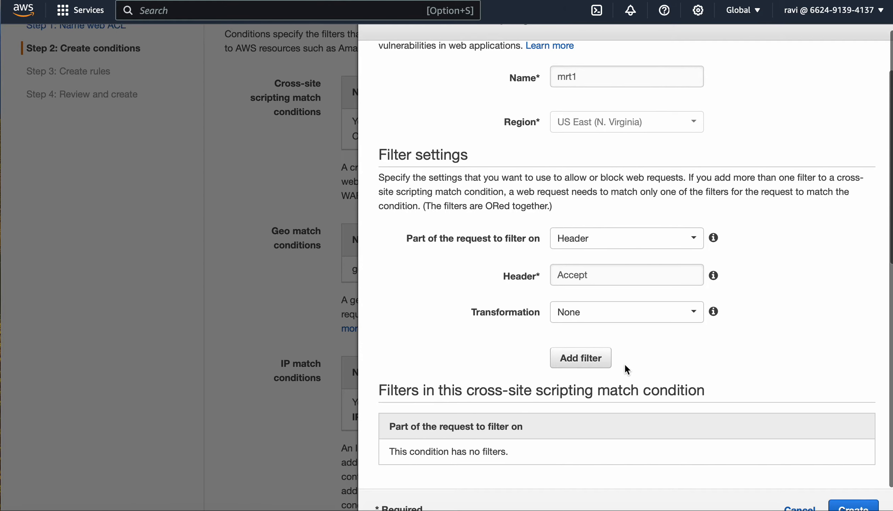
scroll(624, 364, "up", 2)
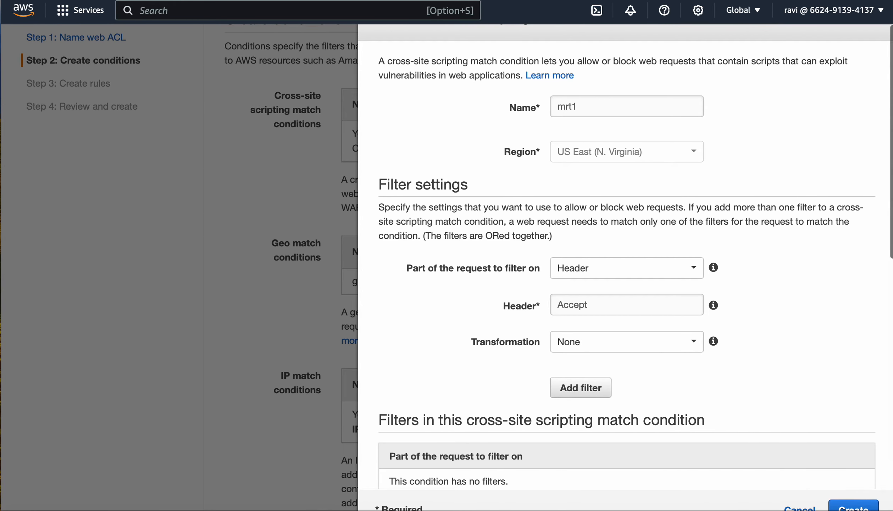
scroll(756, 323, "up", 3)
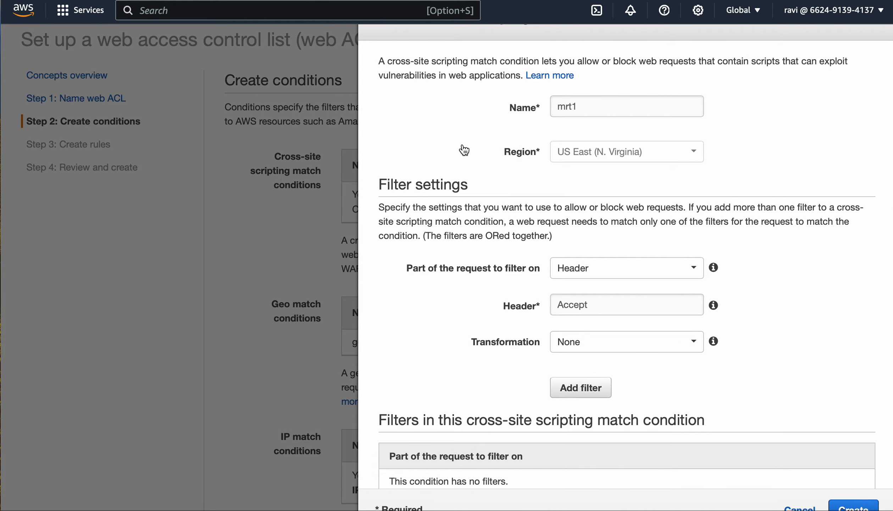
scroll(574, 262, "down", 2)
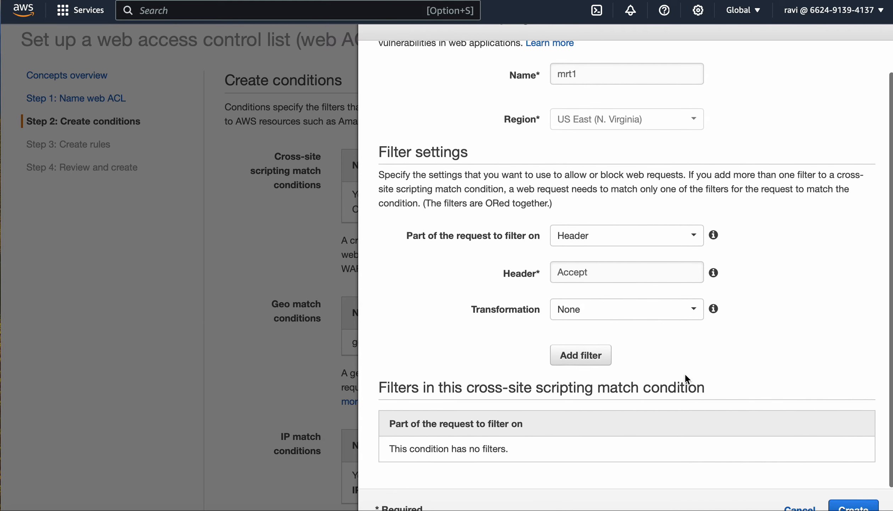
left_click(799, 507)
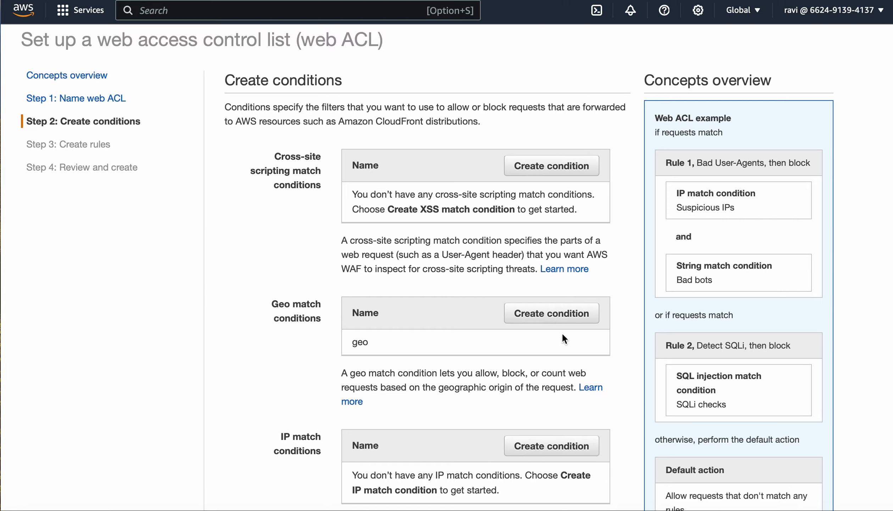
- Try out a geo match condition with location type Country and location Afghanistan - AF, and cancel it
left_click(566, 317)
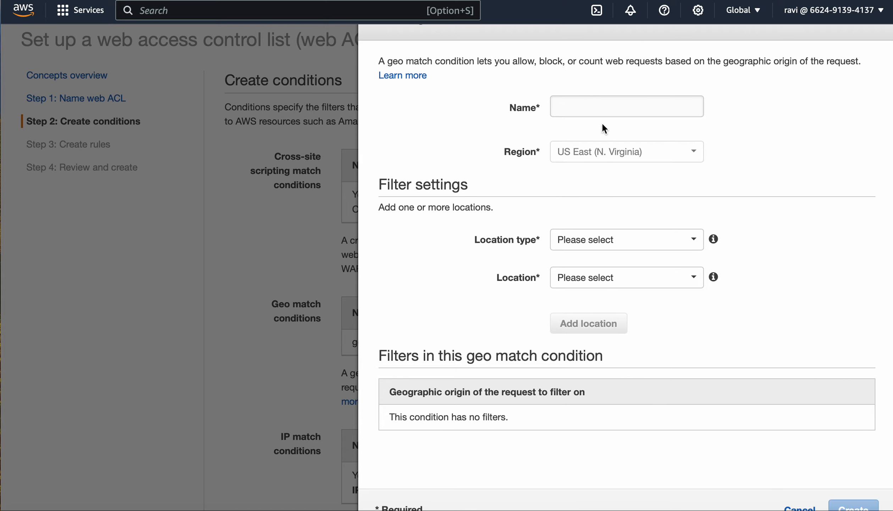
left_click(591, 247)
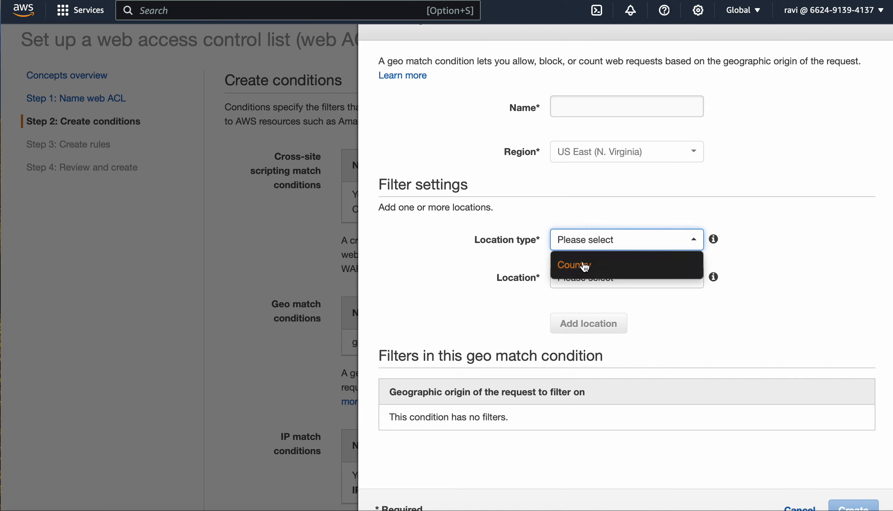
left_click(542, 247)
left_click(579, 236)
left_click(579, 271)
left_click(588, 277)
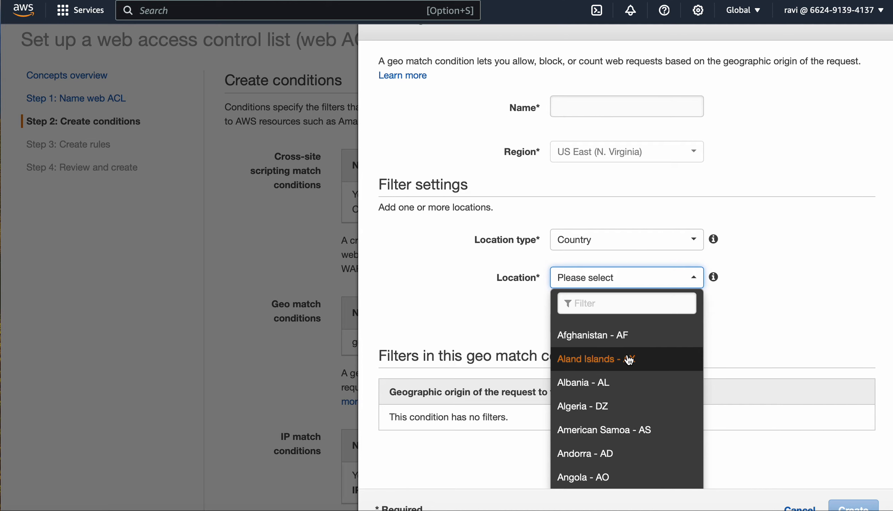
left_click(632, 341)
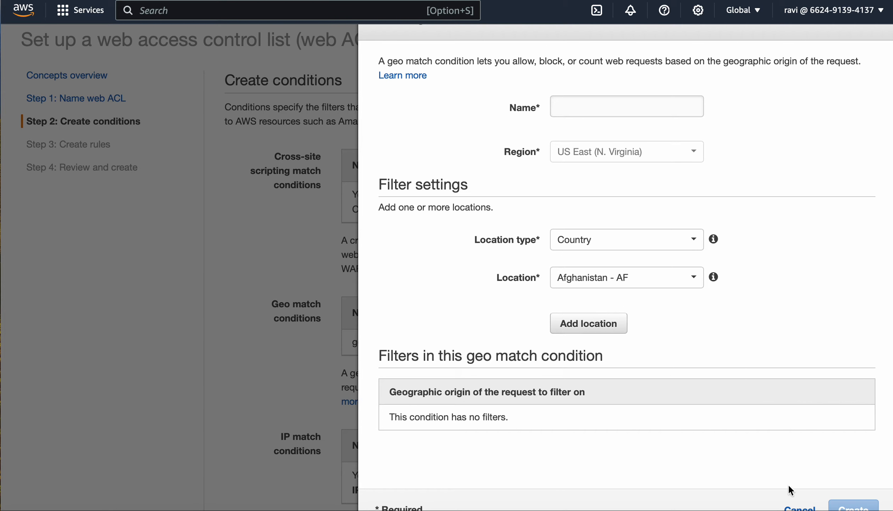
left_click(793, 508)
- Open a new IP match condition, examine its IP version and address settings, and close it without creating anything
scroll(545, 376, "down", 3)
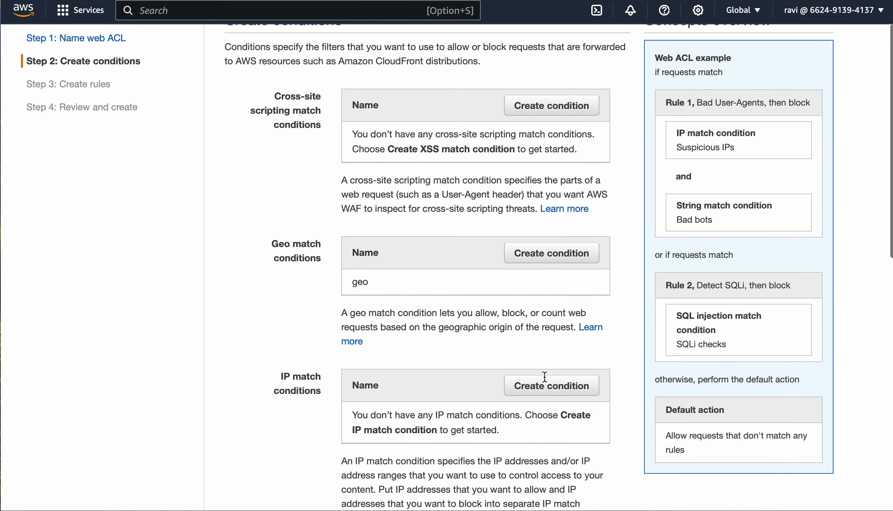
scroll(545, 381, "down", 2)
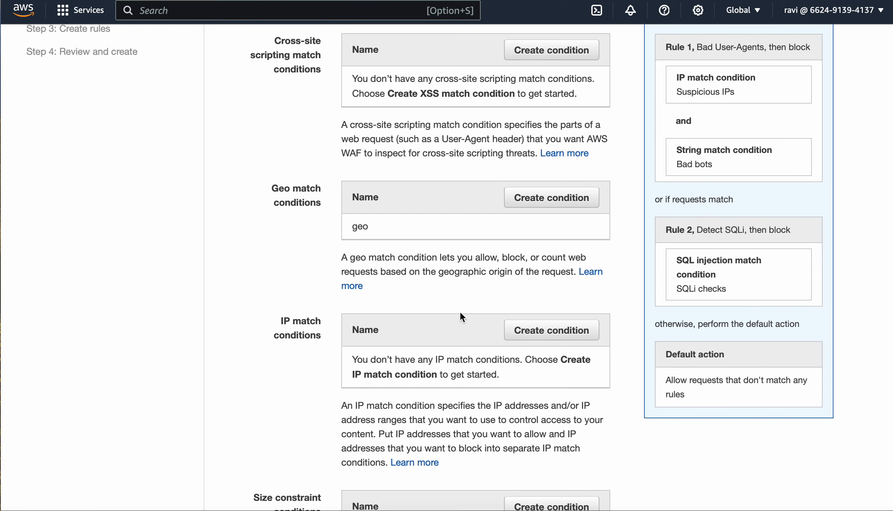
left_click(574, 332)
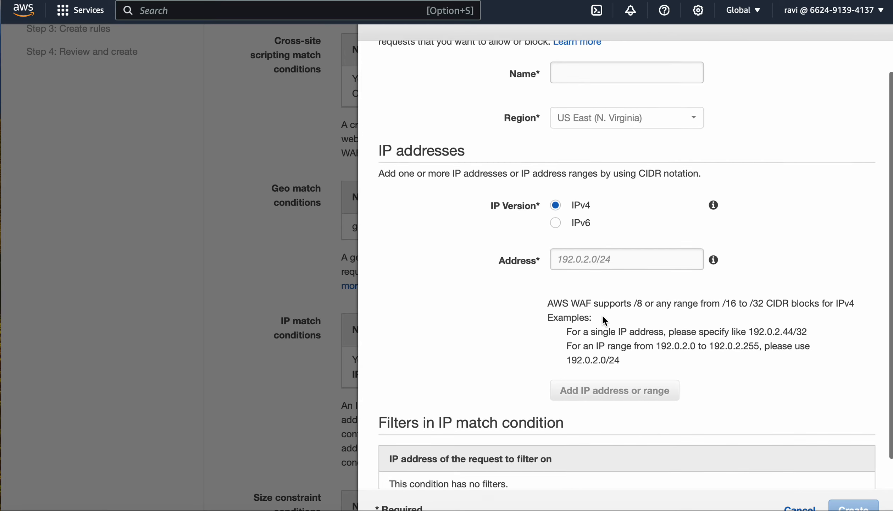
scroll(602, 314, "down", 3)
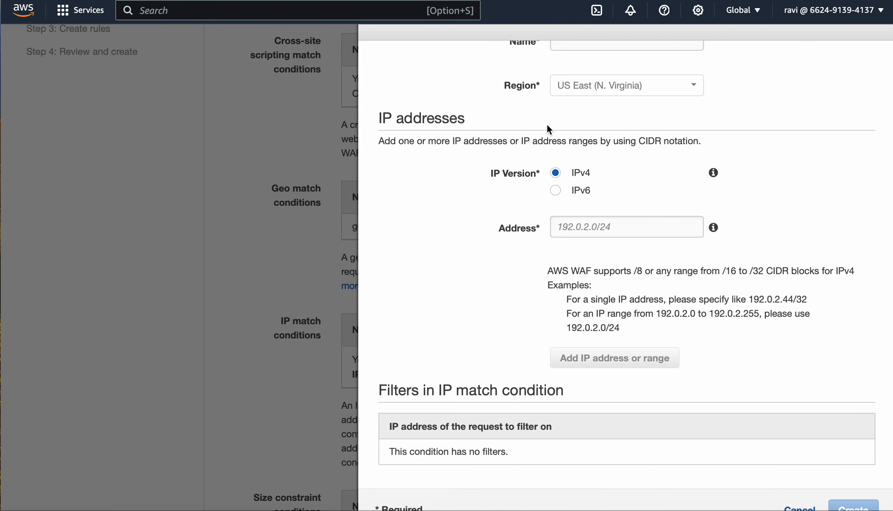
left_click(316, 266)
- Start a size constraint condition that filters on the Accept header with the Equals comparison operator
scroll(481, 227, "down", 10)
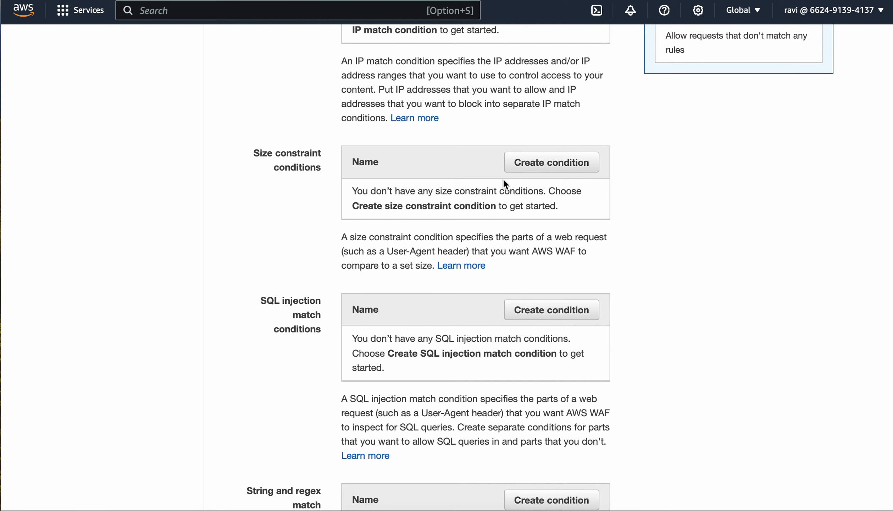
left_click(552, 165)
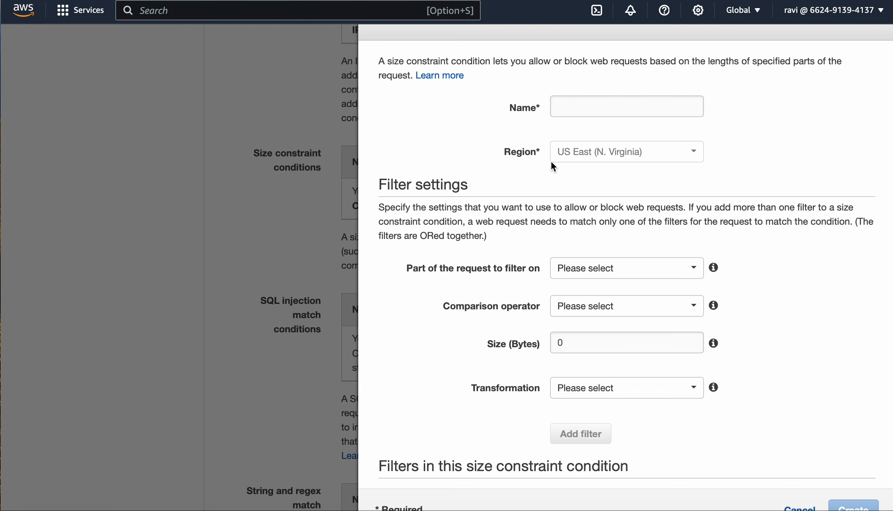
left_click(602, 271)
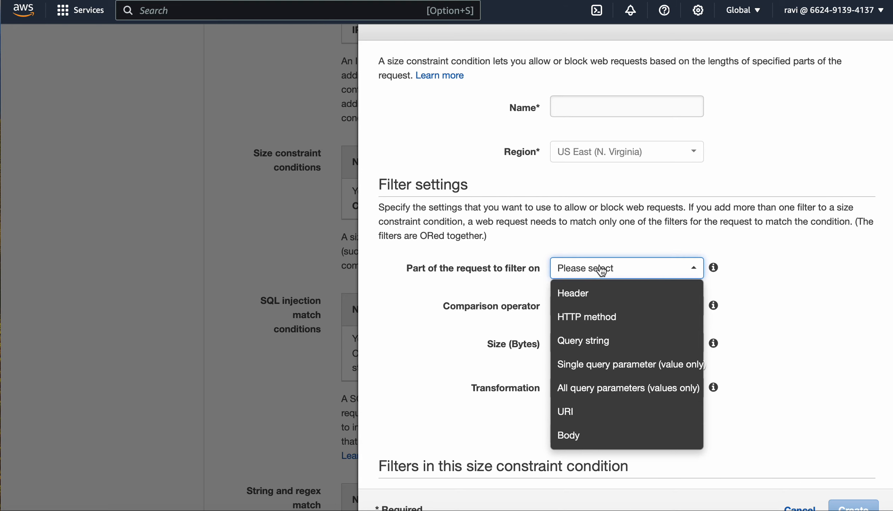
left_click(594, 296)
left_click(594, 309)
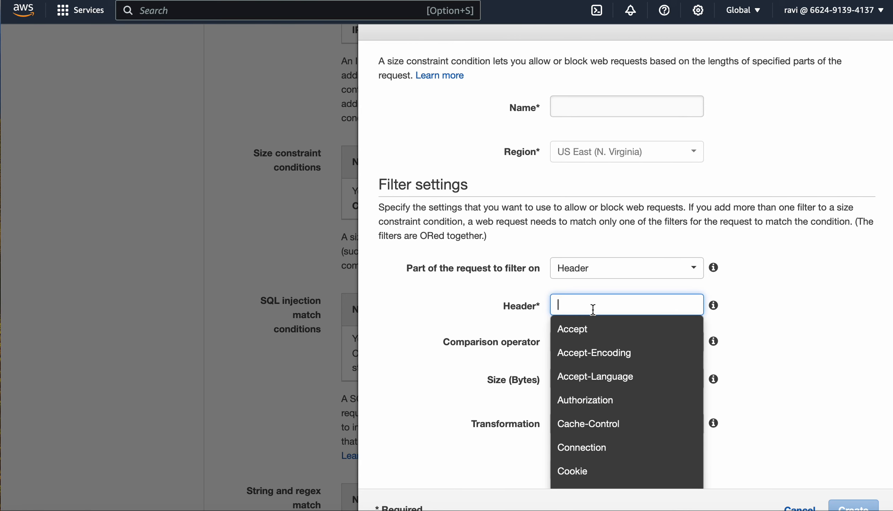
left_click(590, 334)
left_click(590, 353)
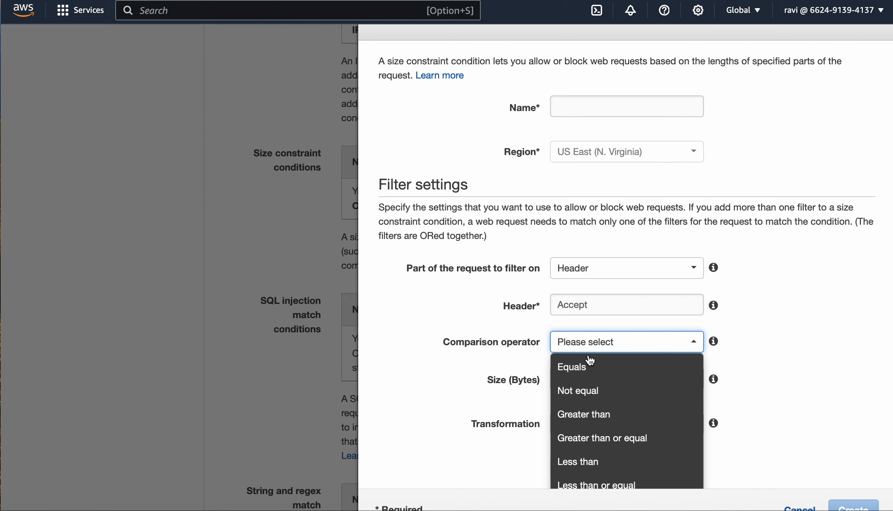
left_click(601, 368)
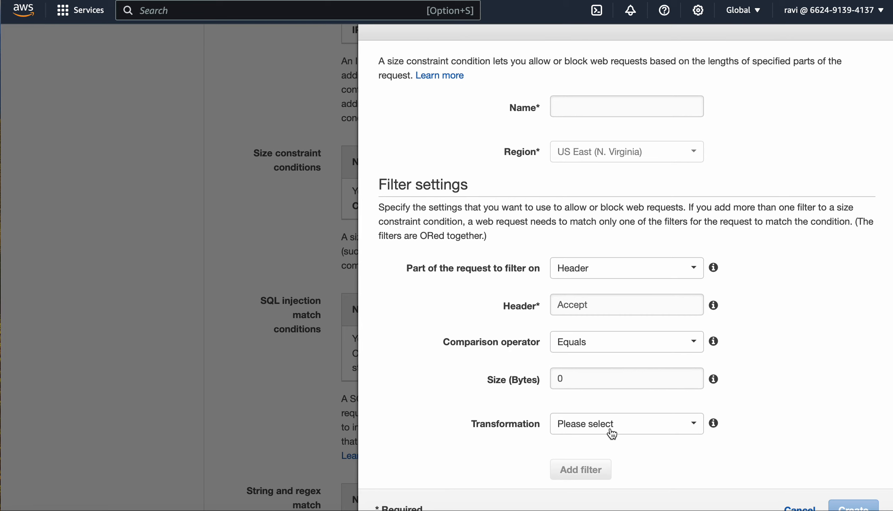
- Set the size constraint filter's transformation to None after reviewing the options, and cancel the condition
left_click(626, 425)
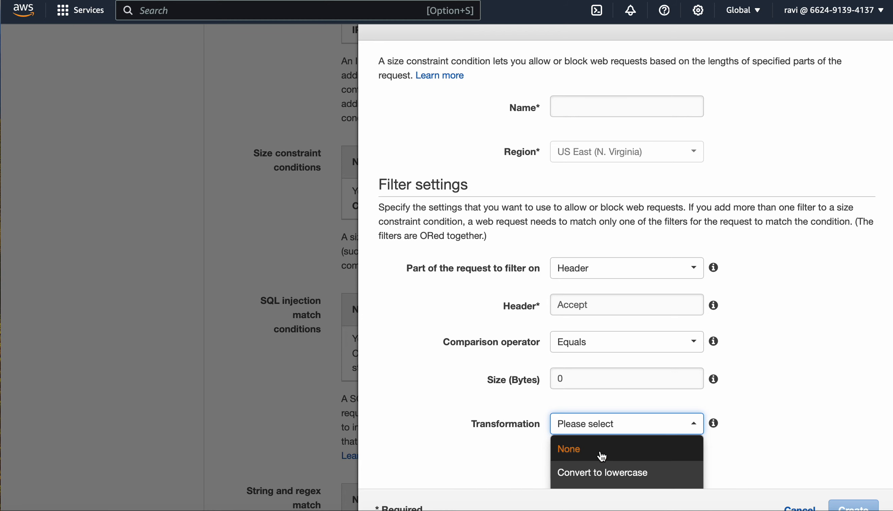
scroll(596, 467, "down", 3)
scroll(599, 466, "down", 1)
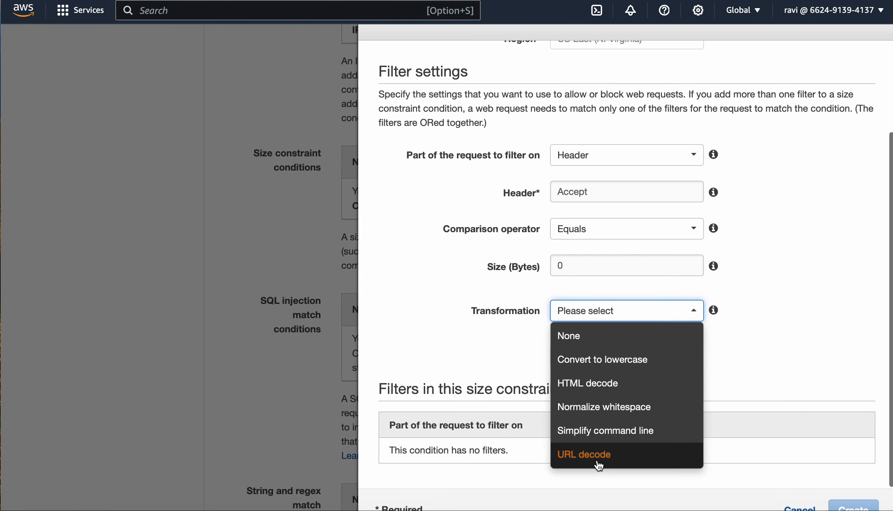
left_click(583, 336)
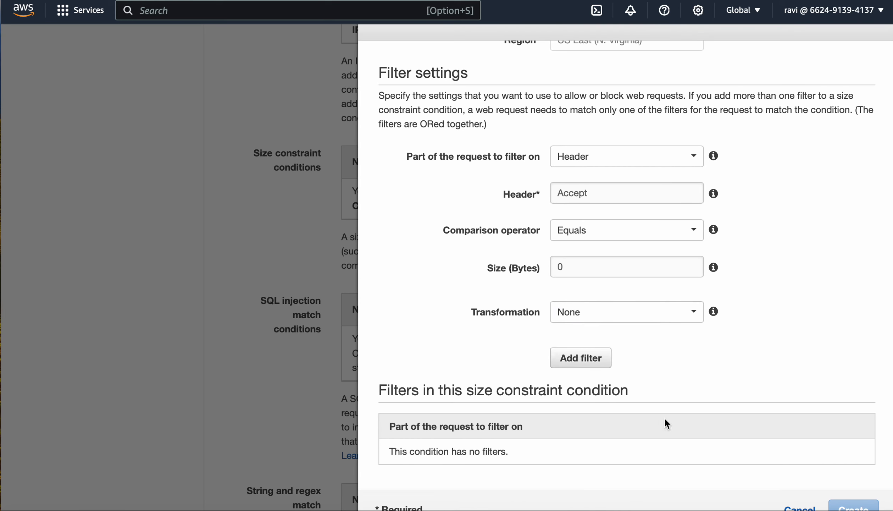
scroll(776, 469, "down", 1)
left_click(805, 507)
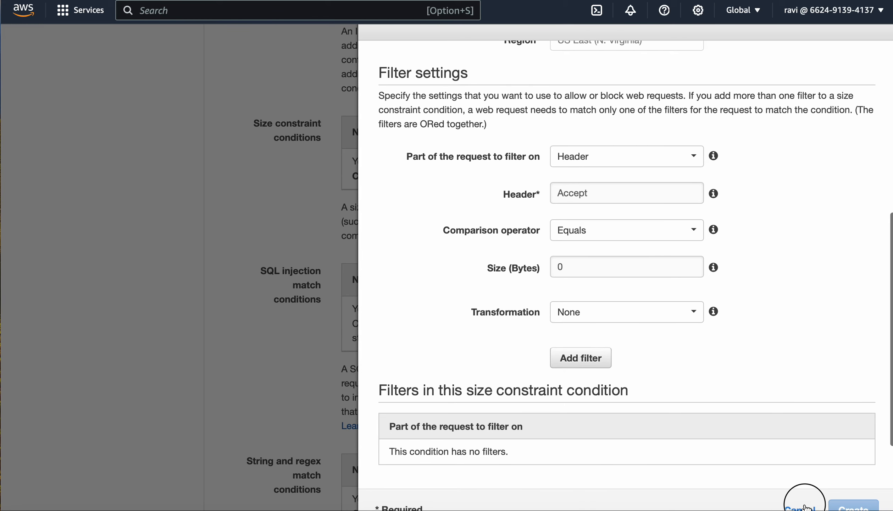
- Start a SQL injection match condition that filters on the Accept header
scroll(660, 378, "down", 3)
scroll(659, 378, "down", 4)
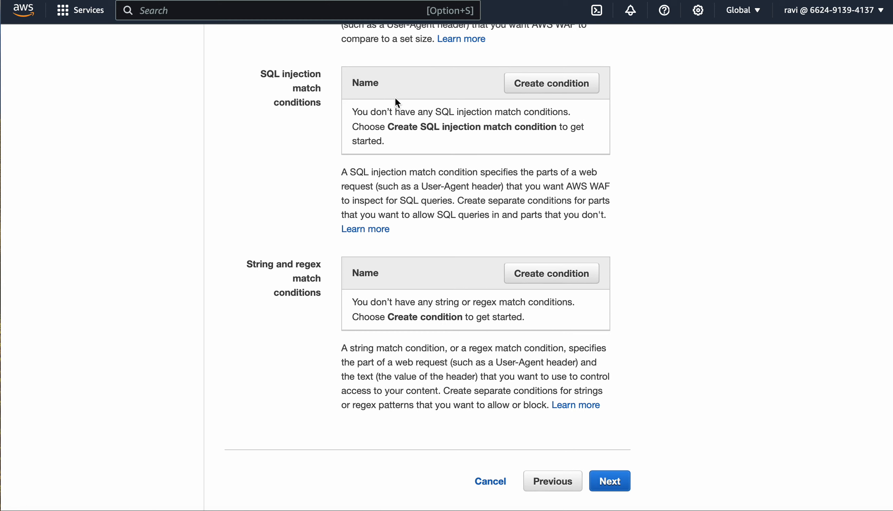
left_click(570, 90)
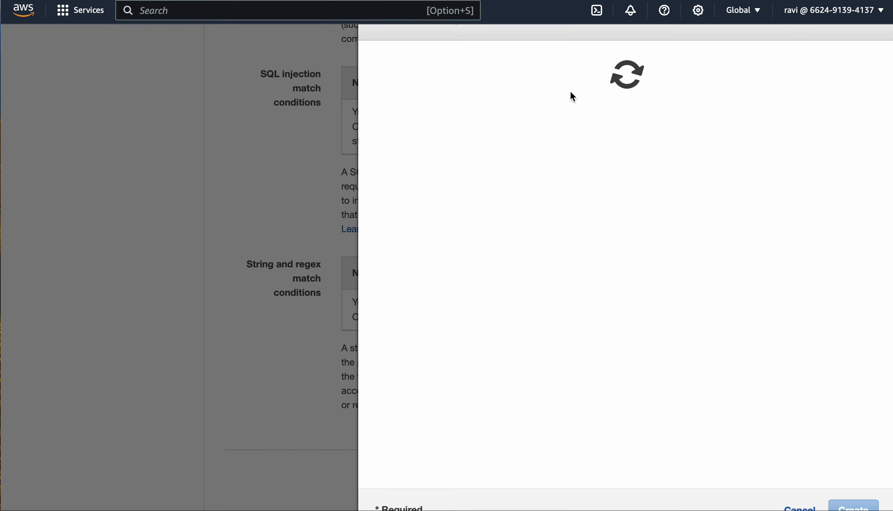
left_click(602, 269)
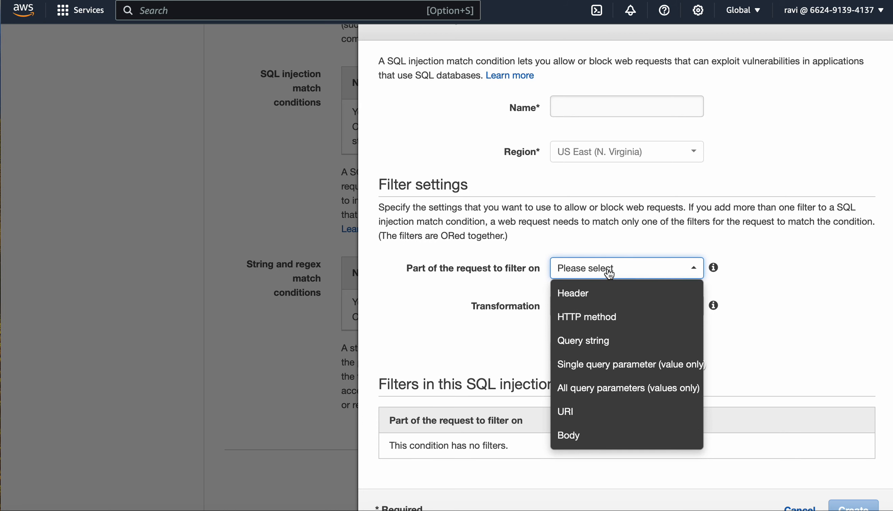
left_click(597, 298)
left_click(597, 300)
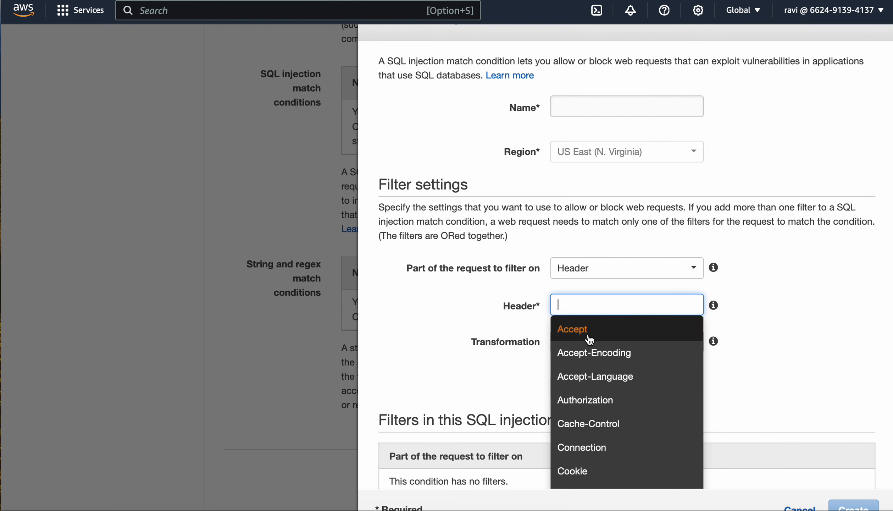
left_click(578, 327)
- Add the SQL injection filter with the Convert to lowercase transformation, and cancel the condition
left_click(589, 354)
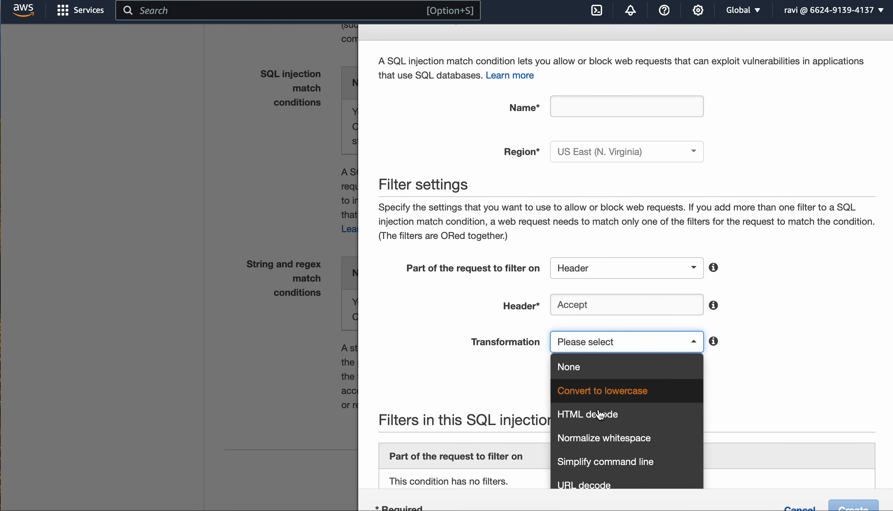
left_click(622, 397)
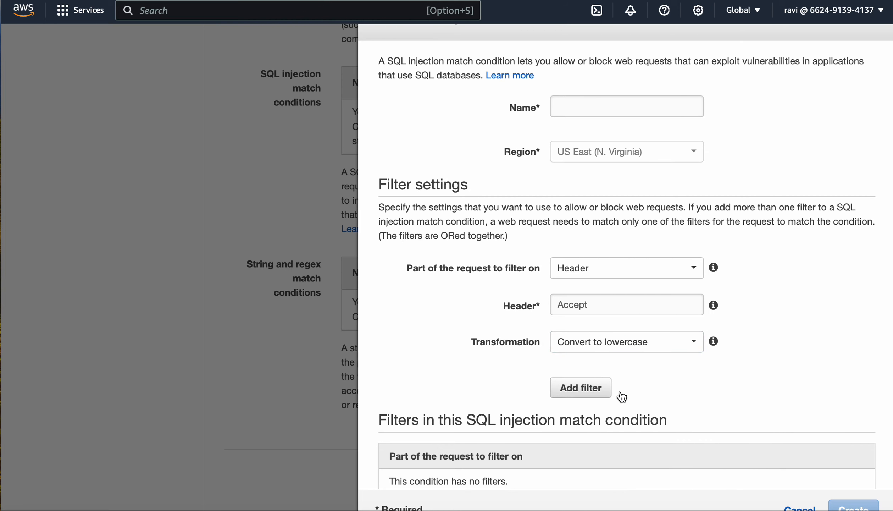
scroll(623, 395, "down", 2)
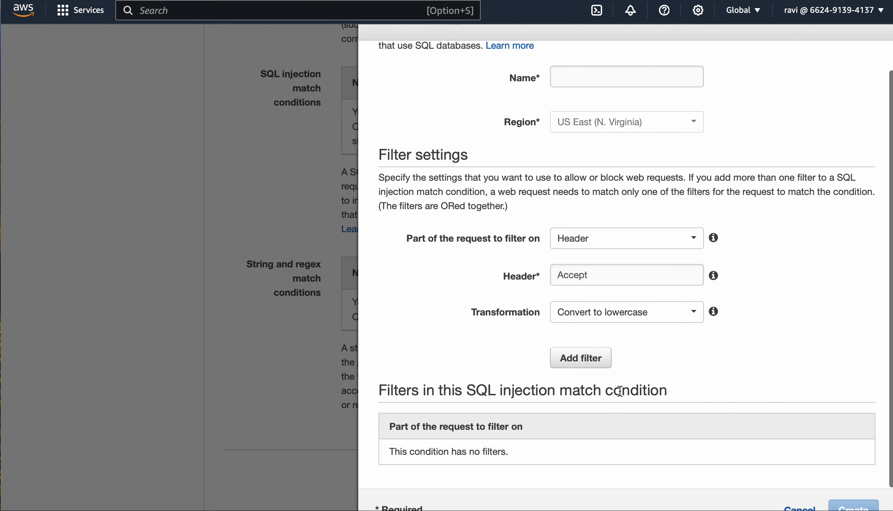
left_click(592, 371)
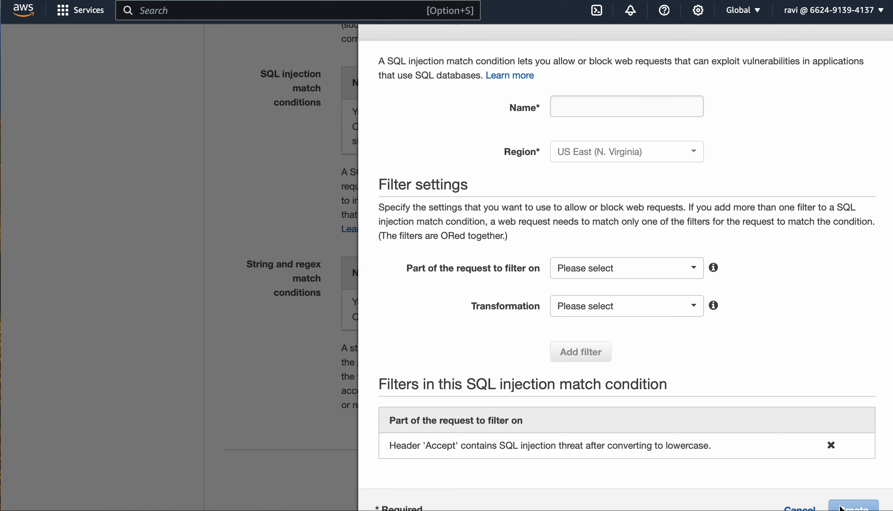
left_click(808, 508)
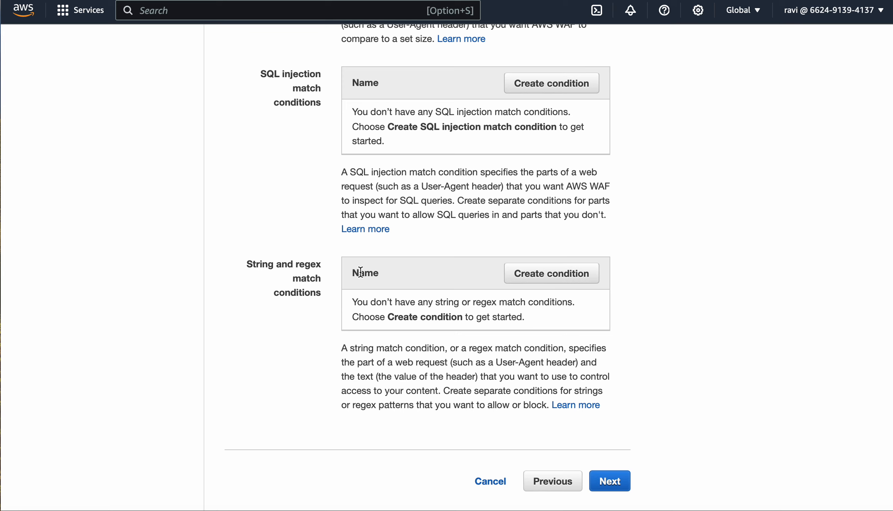
- Start a string match condition that filters on the Accept header
left_click(520, 281)
scroll(593, 320, "down", 3)
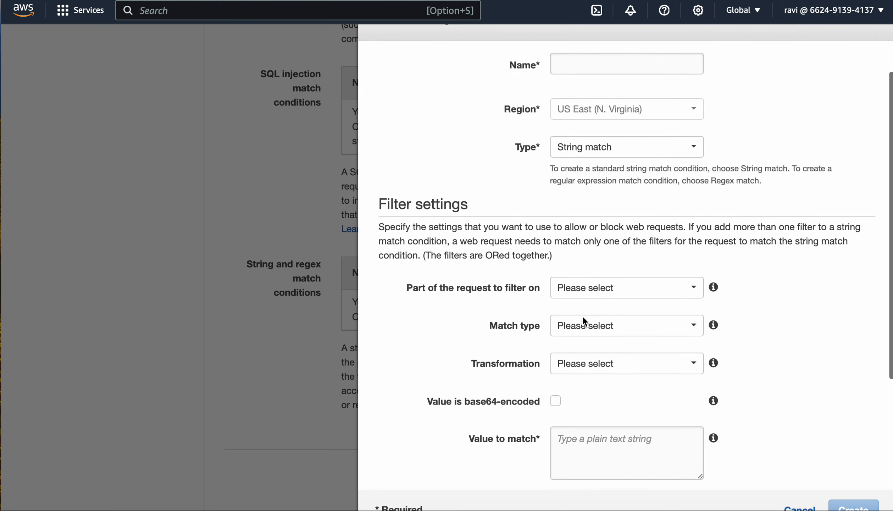
left_click(629, 222)
left_click(626, 245)
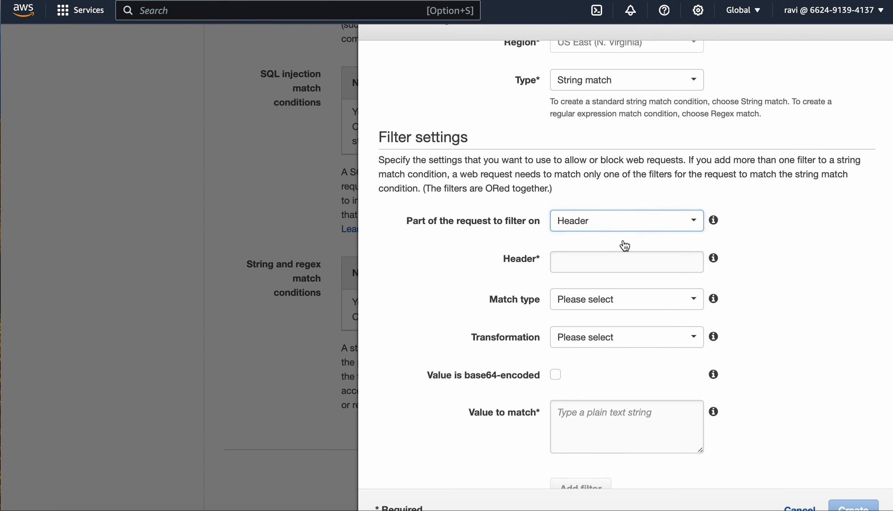
left_click(614, 261)
left_click(611, 284)
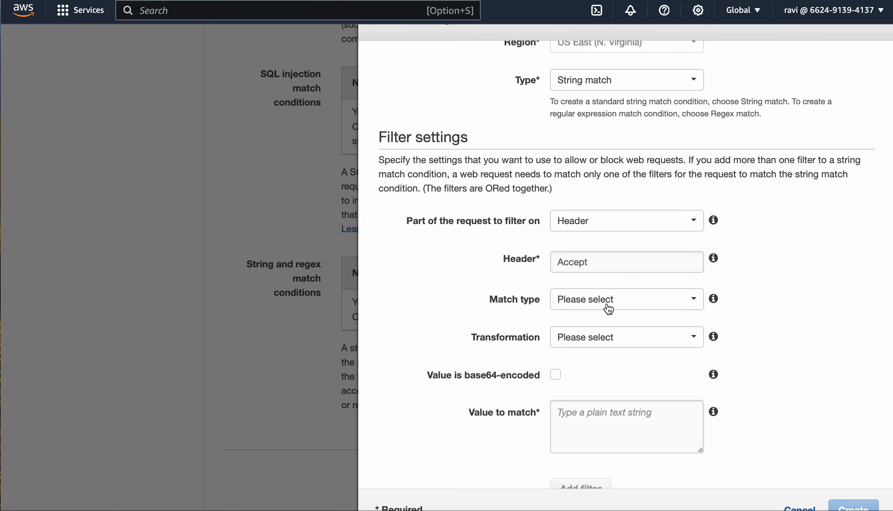
- Set the string filter's match type to Contains and its transformation to Convert to lowercase, and cancel the condition
left_click(606, 299)
left_click(604, 324)
left_click(599, 336)
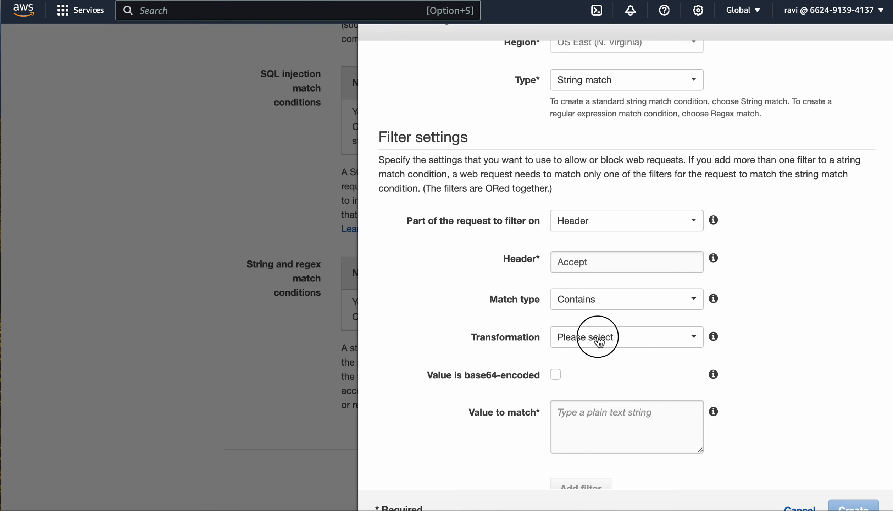
left_click(594, 357)
left_click(609, 339)
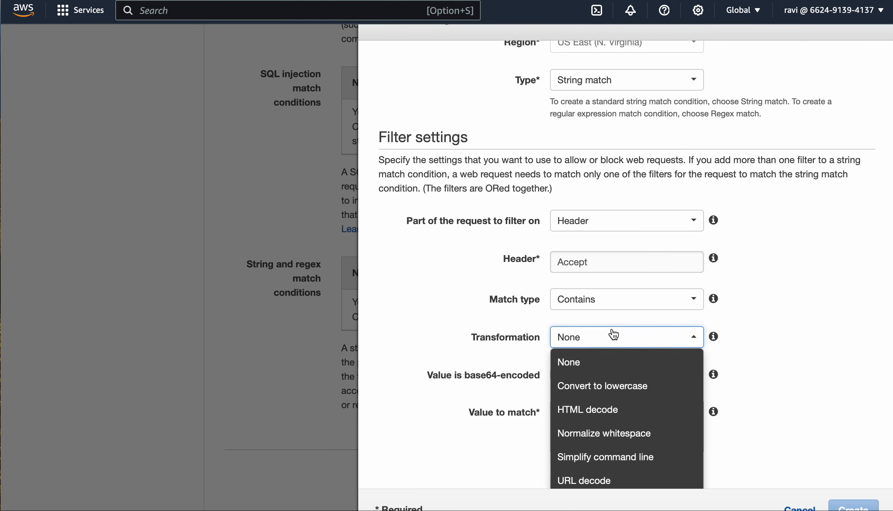
left_click(602, 390)
scroll(592, 423, "down", 2)
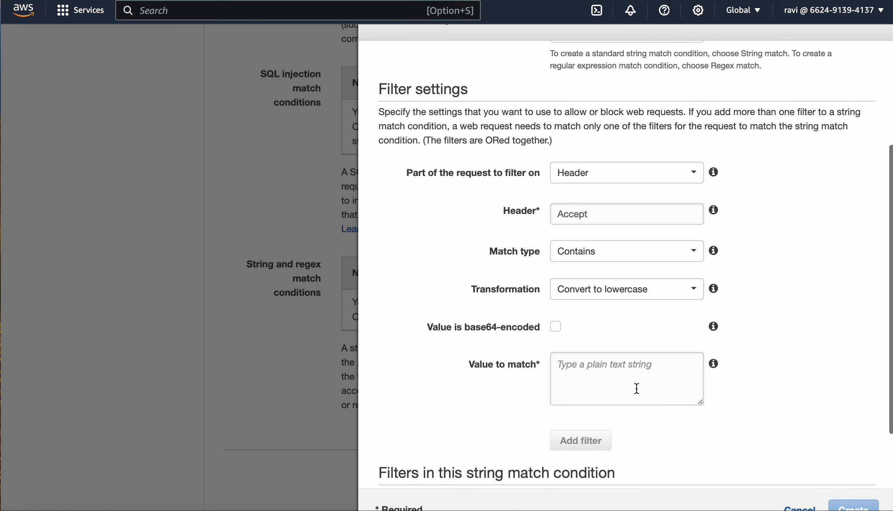
scroll(637, 388, "down", 3)
left_click(800, 508)
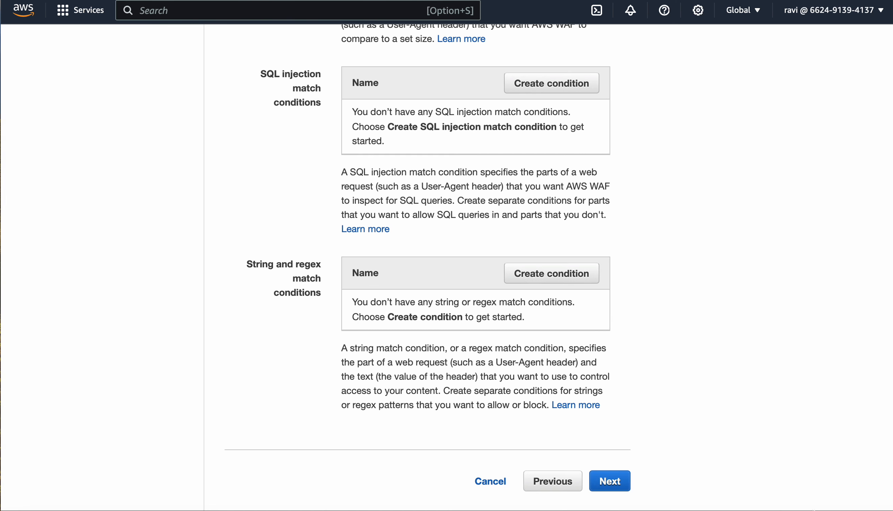
- Look over the list of conditions once more and proceed to the Create rules step of the web ACL setup
scroll(710, 369, "up", 5)
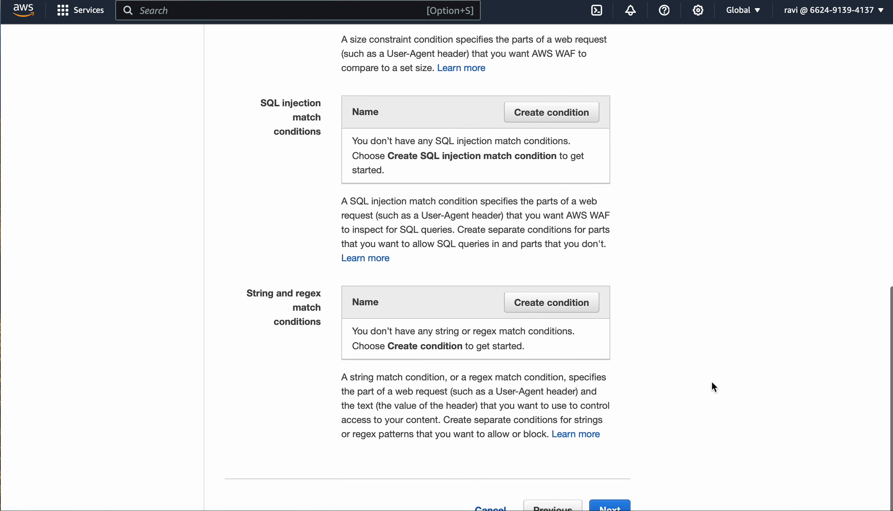
scroll(711, 380, "up", 10)
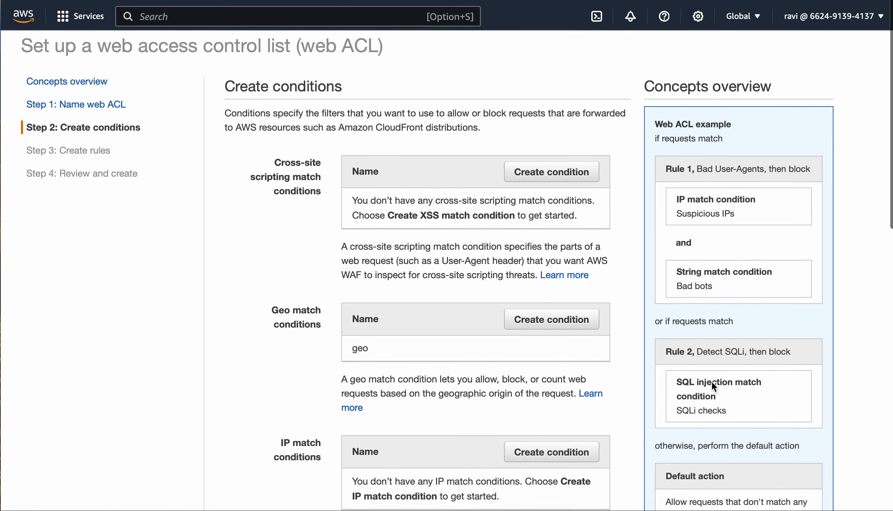
scroll(711, 376, "down", 15)
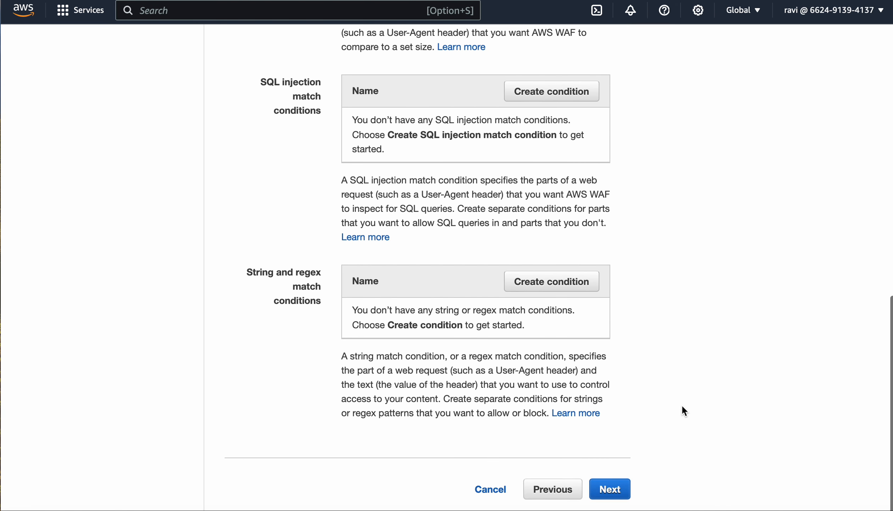
left_click(614, 479)
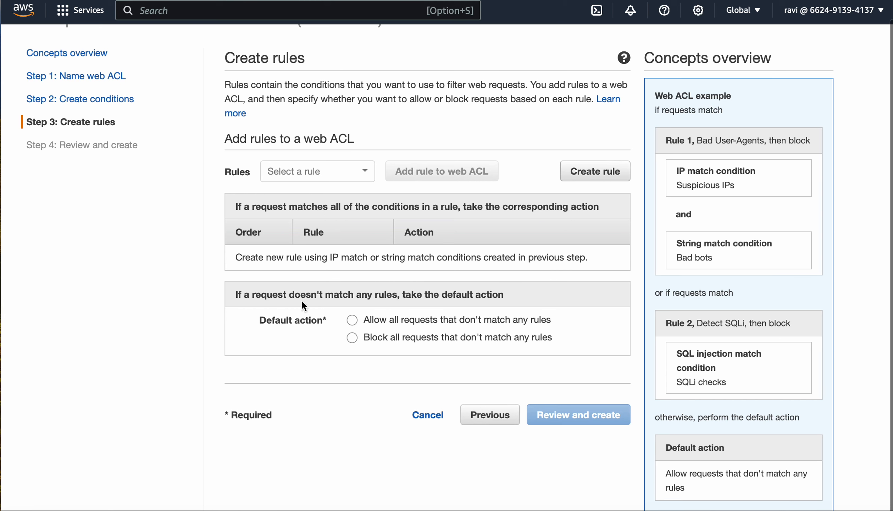
- Set the web ACL's default action to block all requests that don't match any rules
left_click_drag(367, 295, 500, 291)
left_click_drag(375, 295, 304, 293)
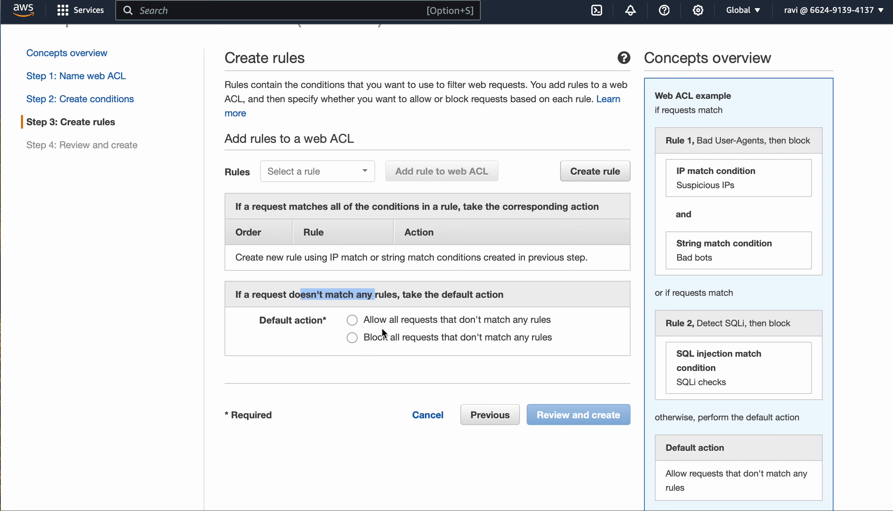
left_click_drag(371, 317, 487, 332)
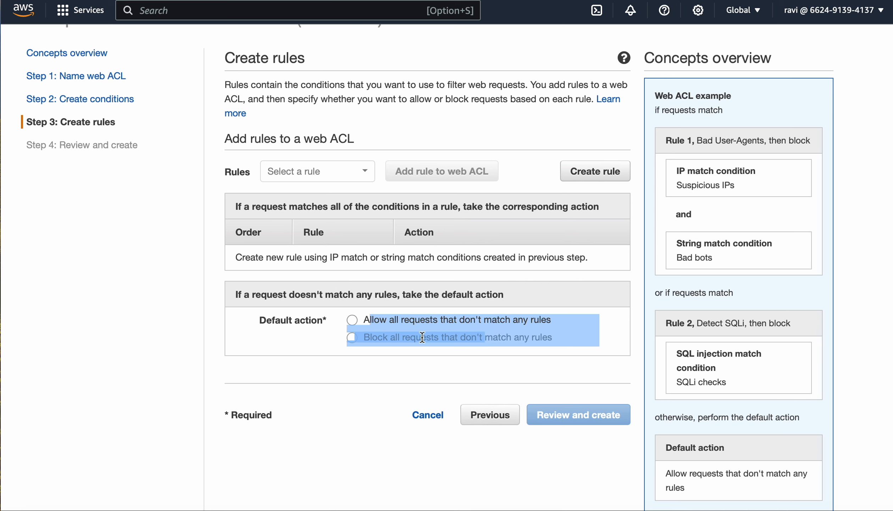
left_click(342, 331)
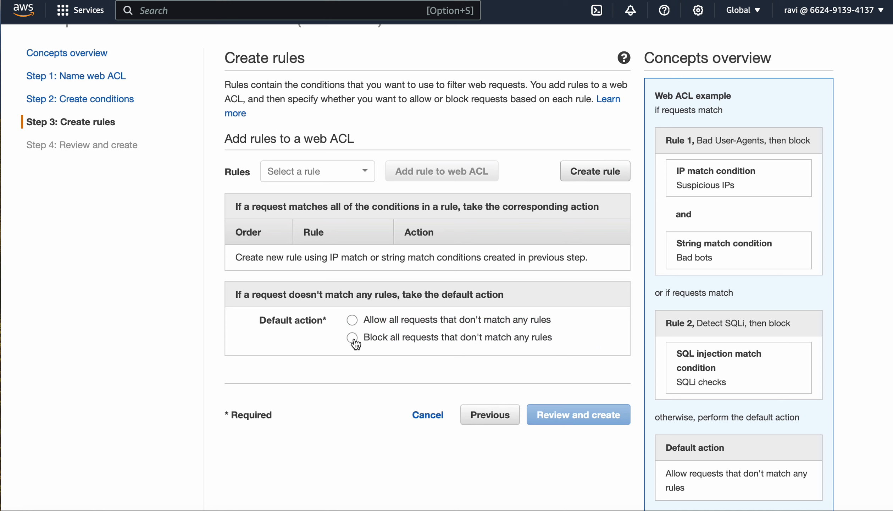
left_click(353, 338)
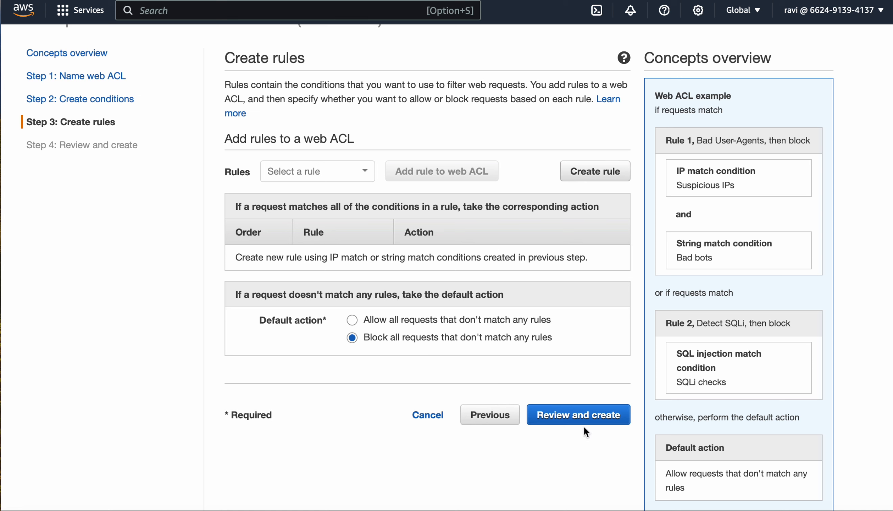
scroll(528, 263, "up", 1)
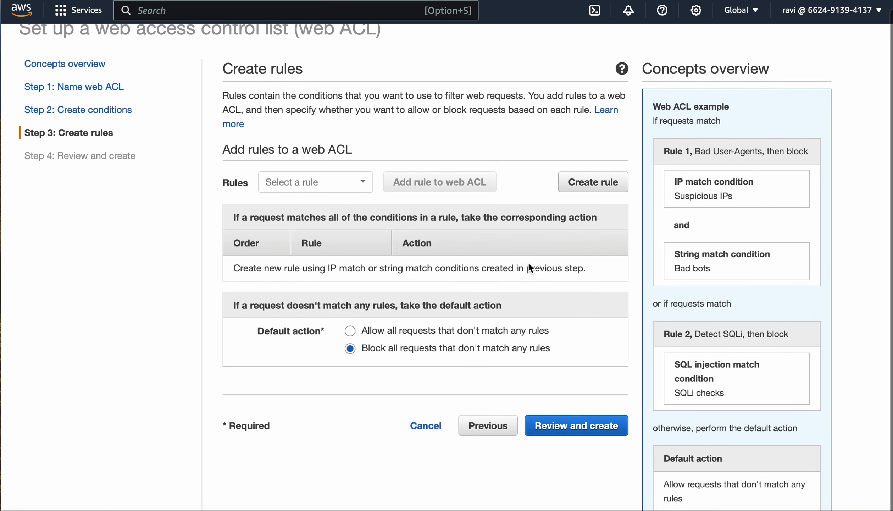